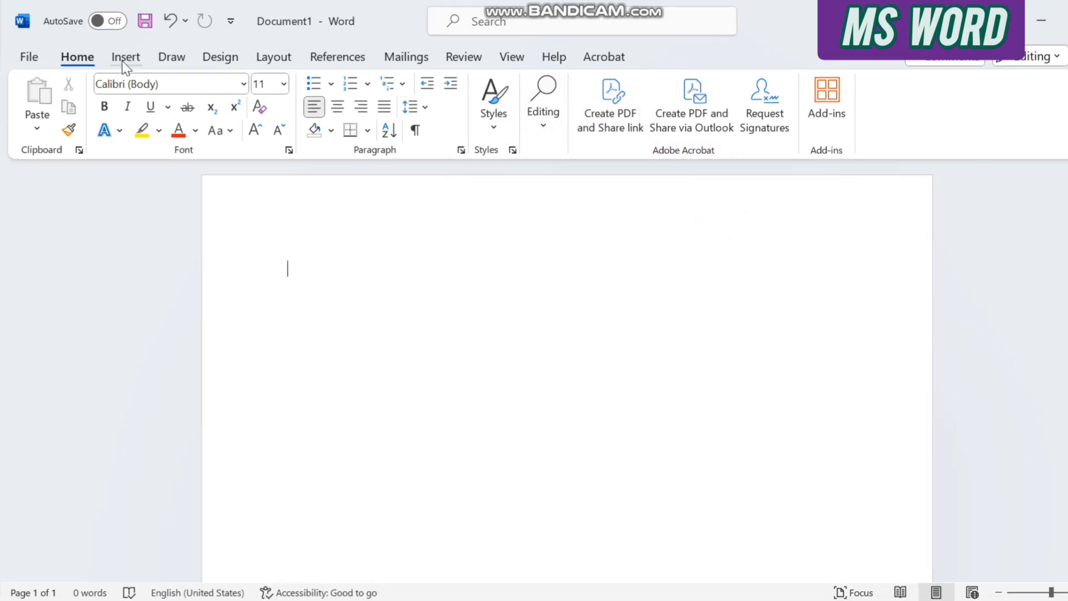
Insert a new drawing canvas into the blank document.
left_click(123, 57)
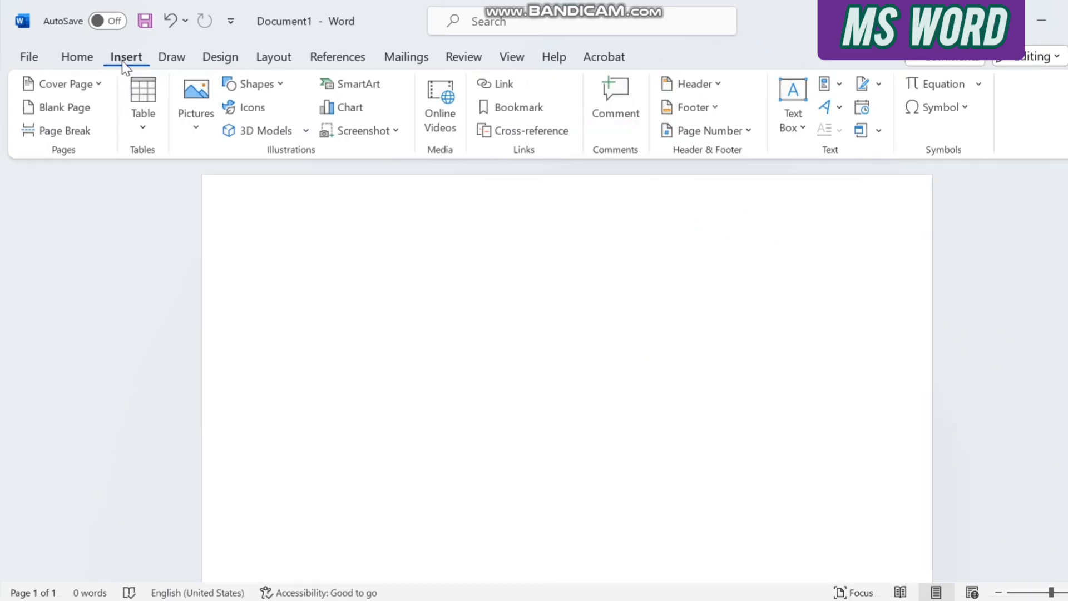
left_click(257, 85)
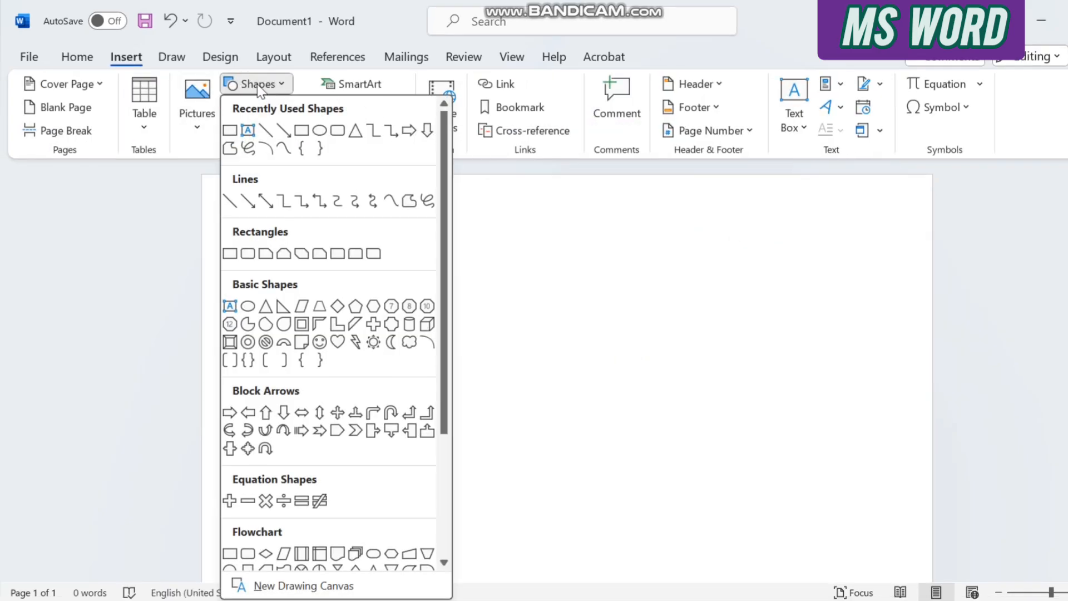
left_click(351, 587)
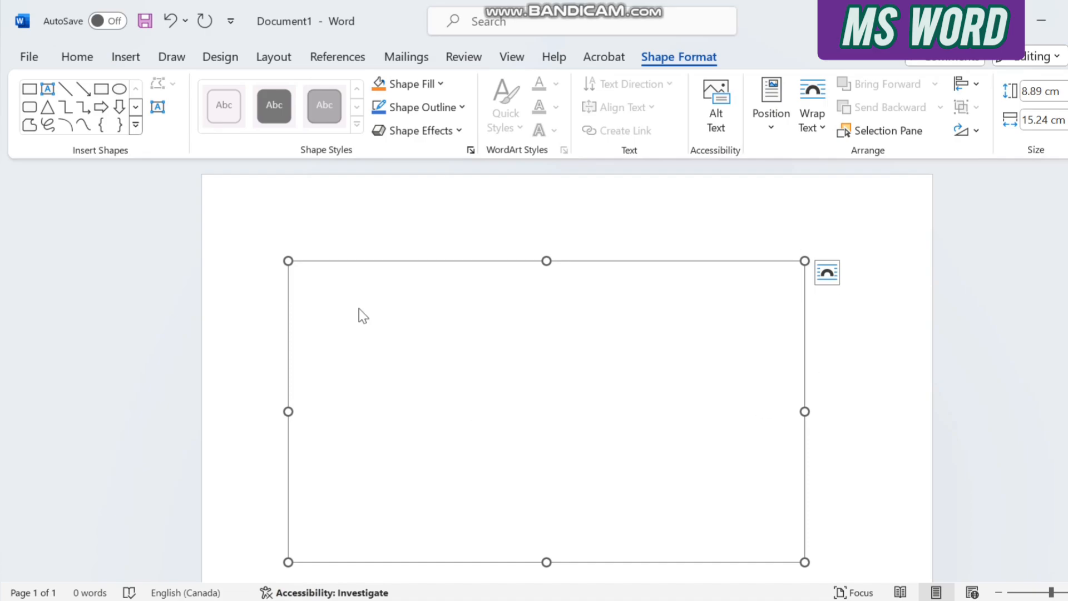
Enlarge the drawing canvas to about 23.85 cm high and 17.98 cm wide so it covers most of the page.
left_click_drag(293, 260, 263, 222)
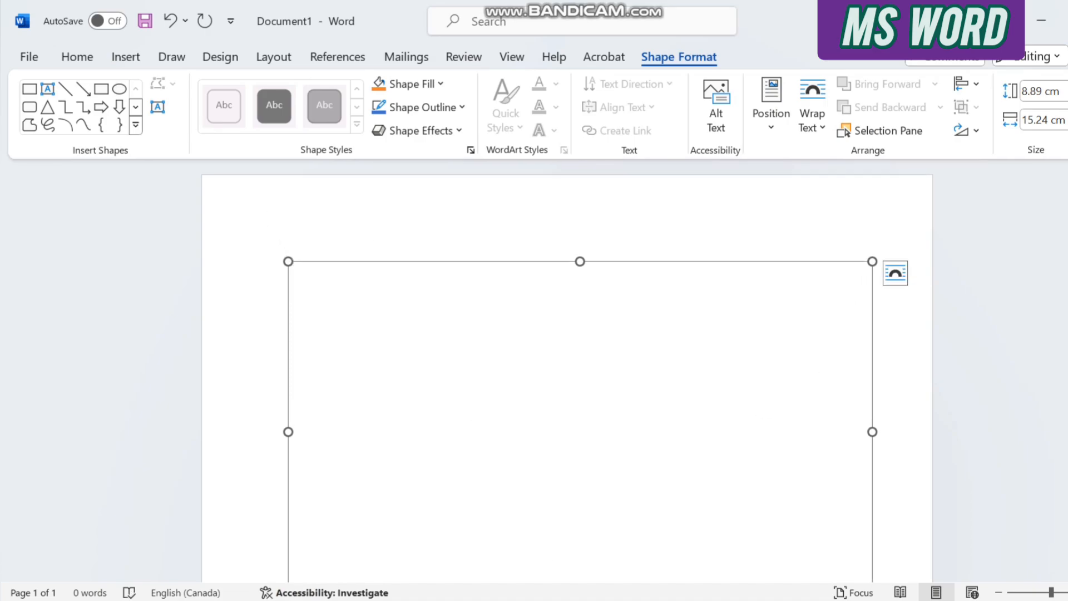
scroll(567, 370, "down", 2)
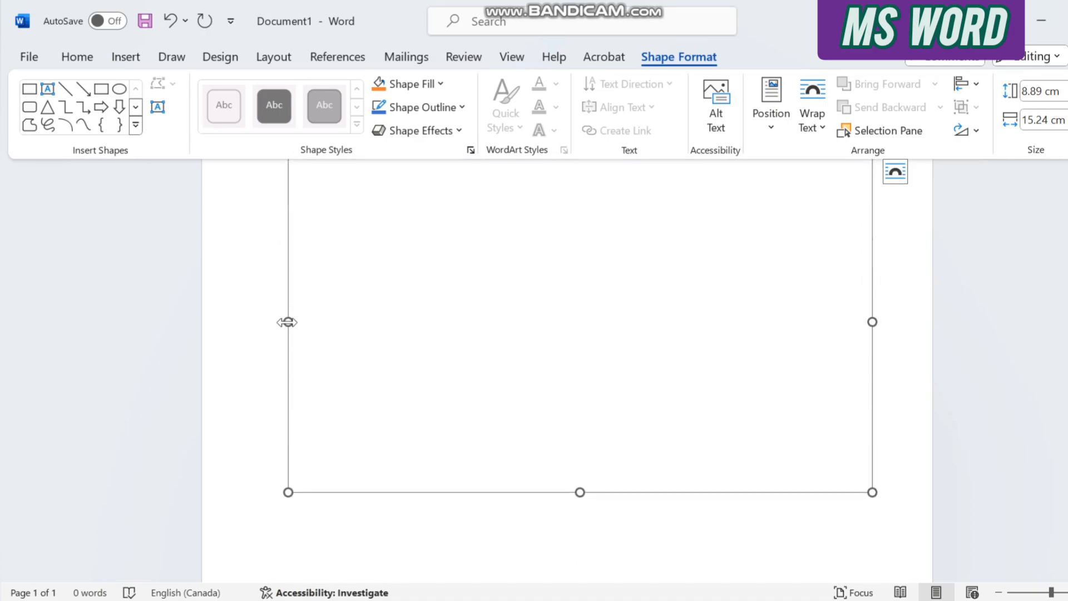
left_click_drag(288, 320, 262, 323)
scroll(593, 267, "down", 5)
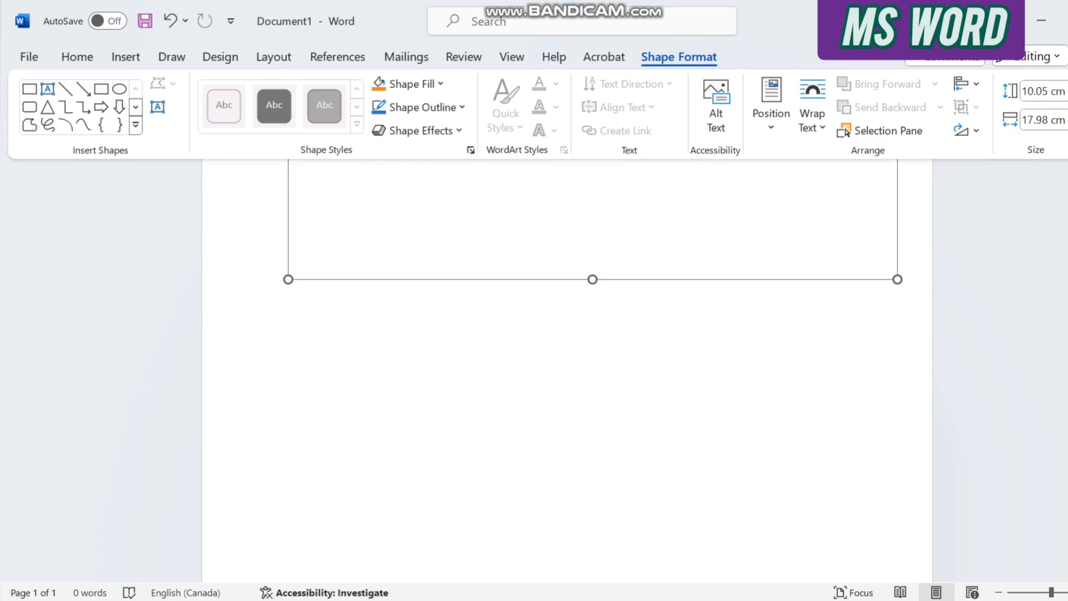
mouse_move(592, 194)
left_mouse_down()
mouse_move(602, 376)
mouse_move(593, 426)
left_mouse_up()
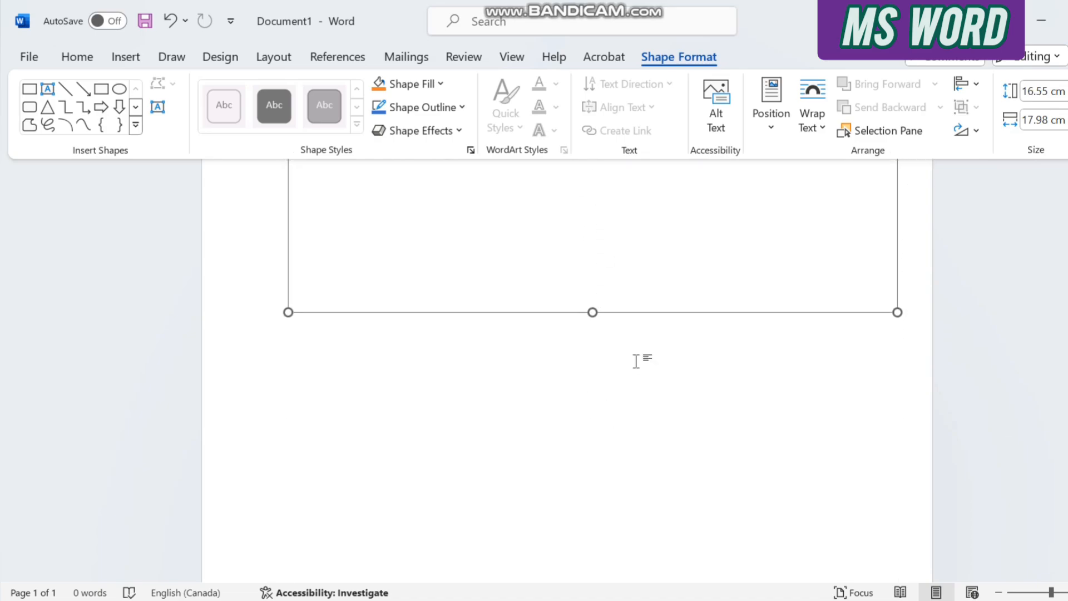
left_click_drag(592, 312, 623, 560)
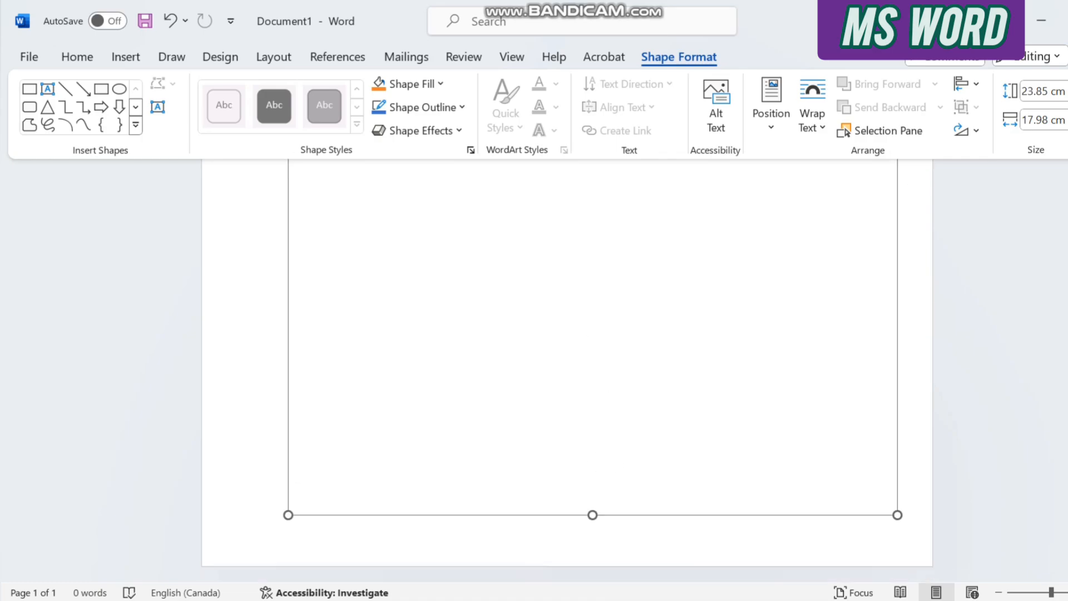
scroll(592, 368, "up", 7)
scroll(592, 368, "down", 2)
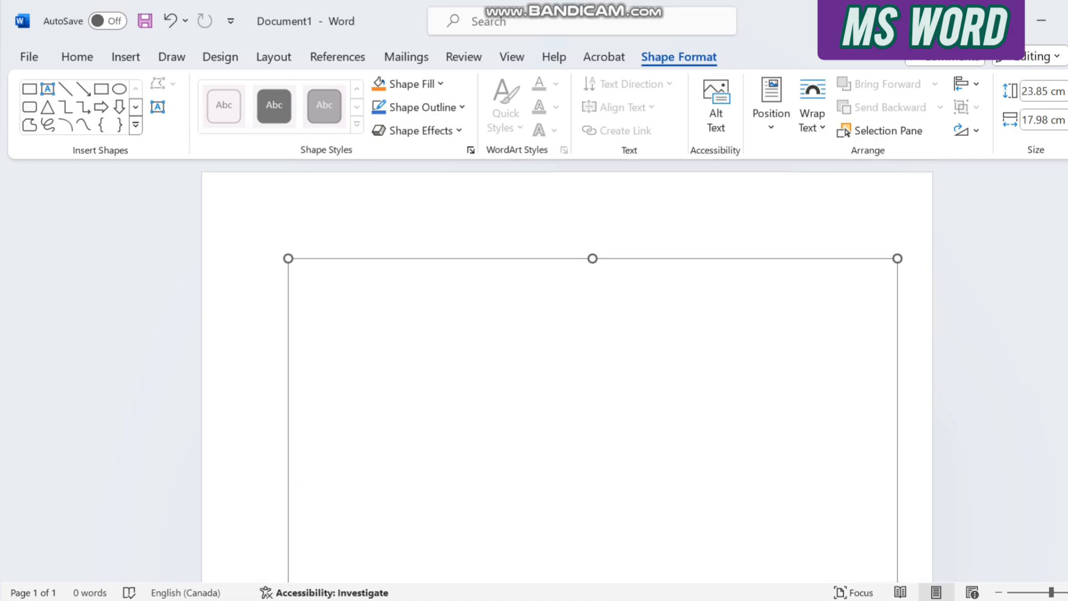
scroll(592, 367, "up", 2)
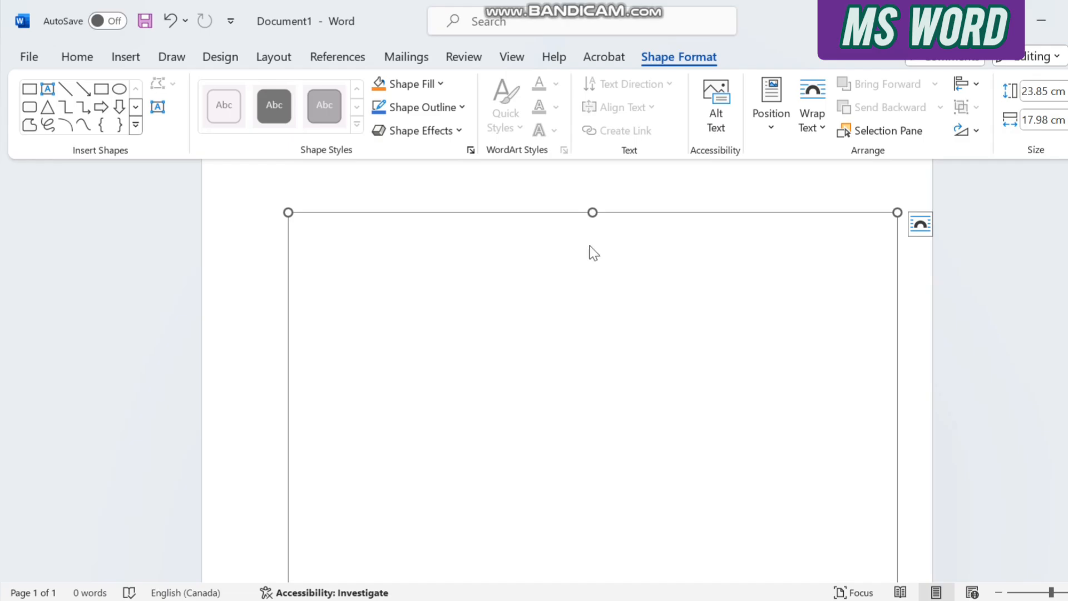
Draw a flowchart process rectangle about 1.99 cm high and 5.19 cm wide, placing it in the canvas's upper-left corner.
left_click(122, 60)
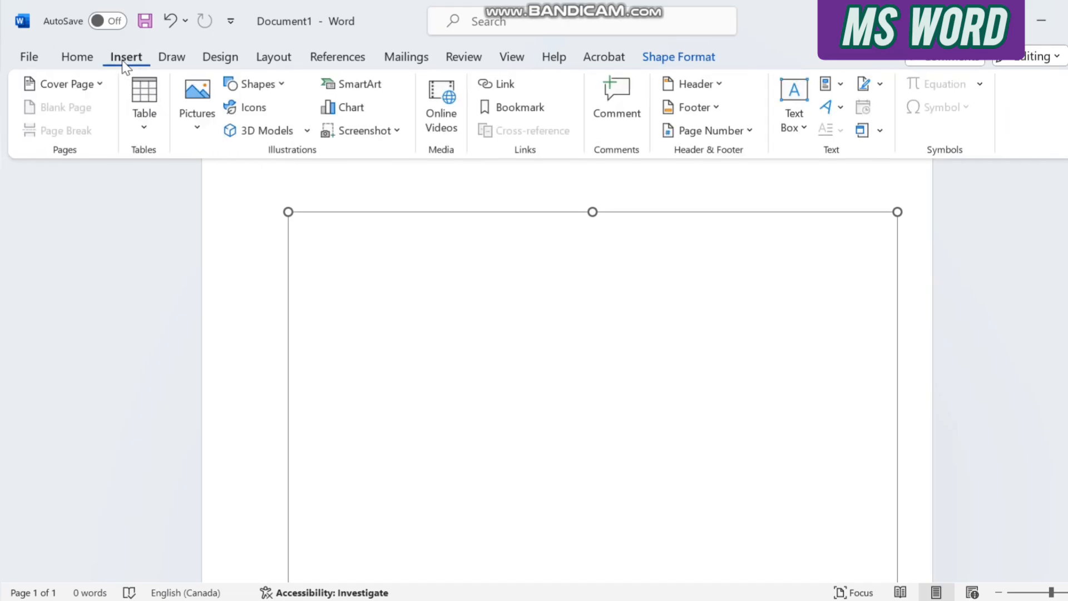
left_click(262, 86)
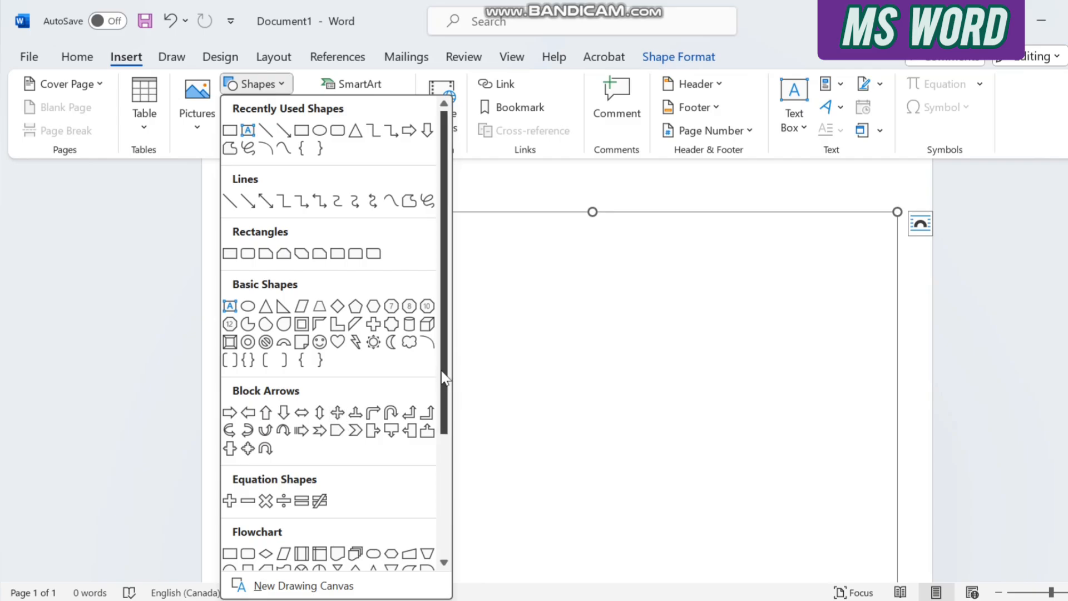
left_click_drag(445, 378, 446, 485)
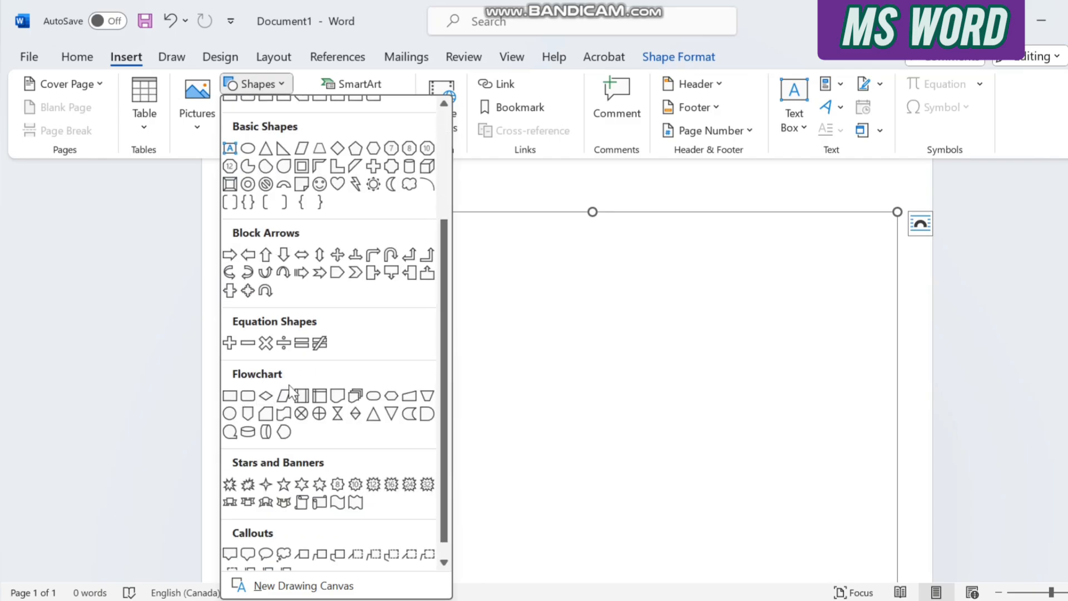
left_click(229, 396)
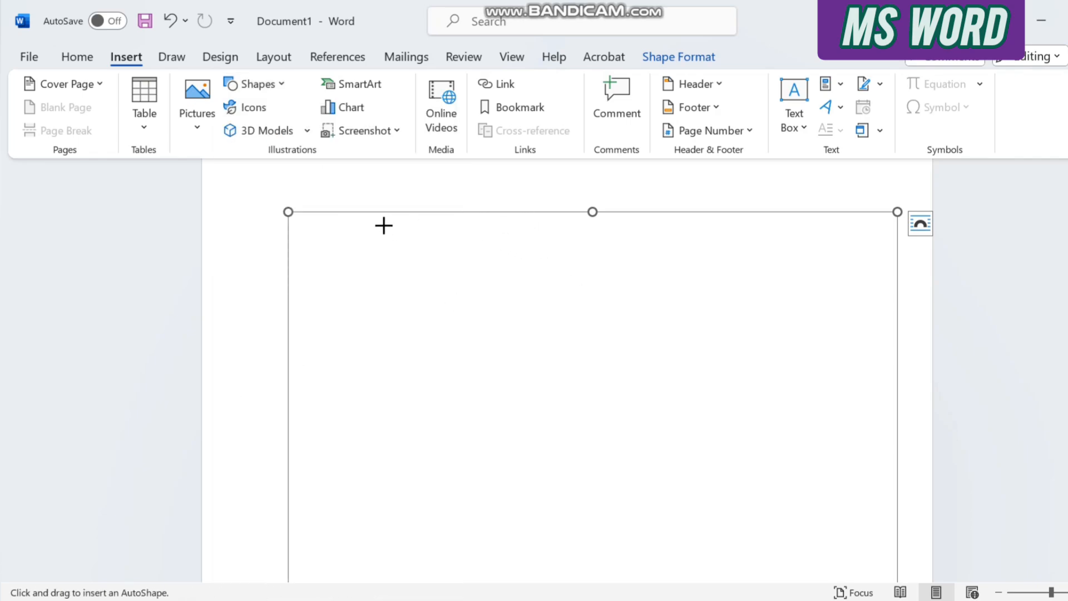
left_click_drag(384, 225, 559, 291)
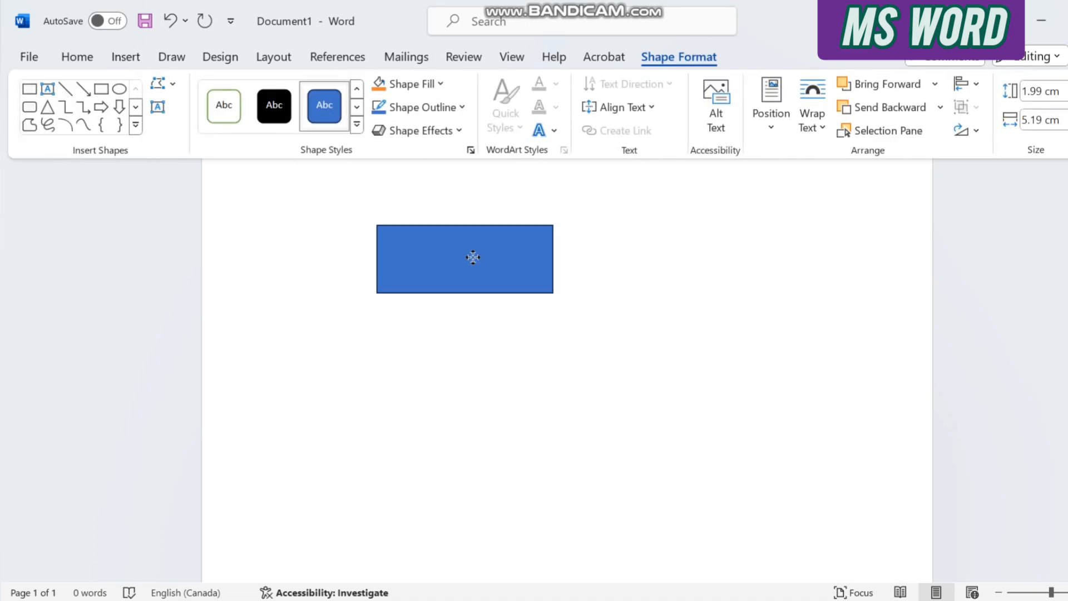
left_click_drag(473, 257, 392, 245)
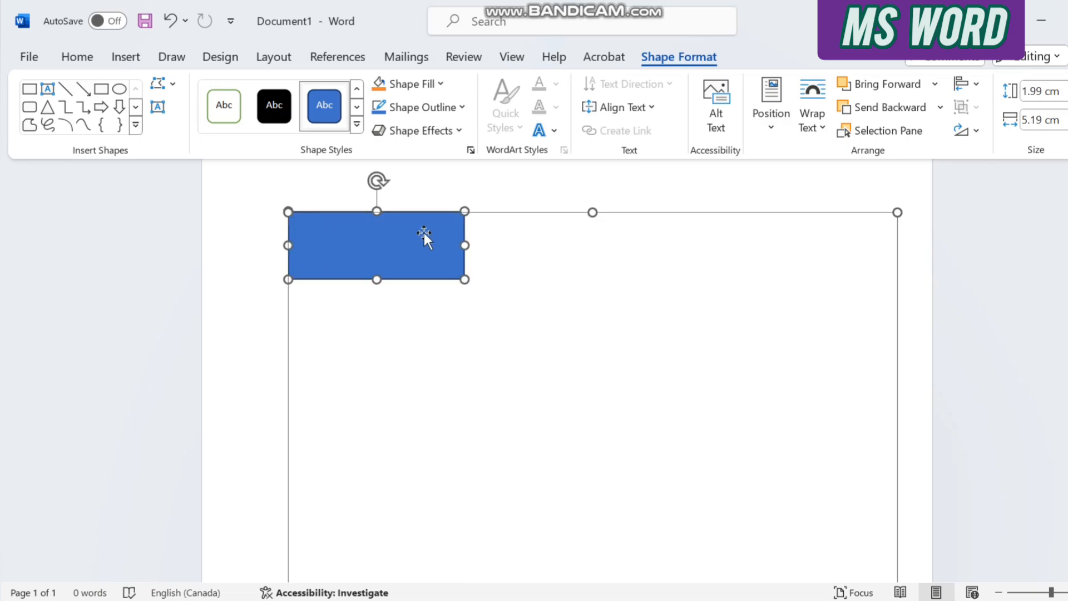
Fill the process rectangle with a light green theme colour and reduce its height to about 1.82 cm.
left_click(439, 84)
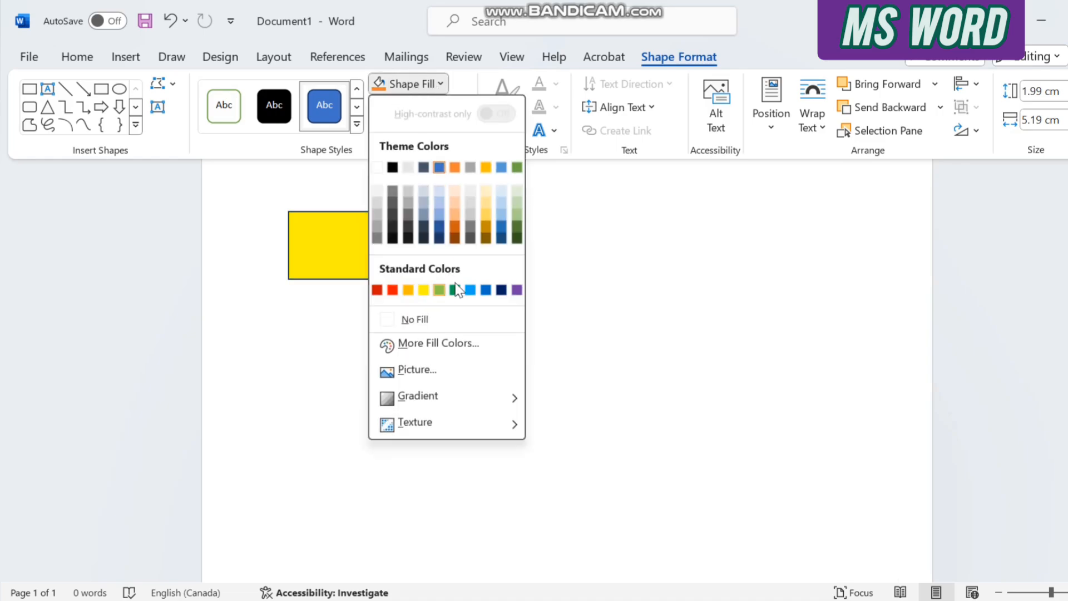
left_click(517, 215)
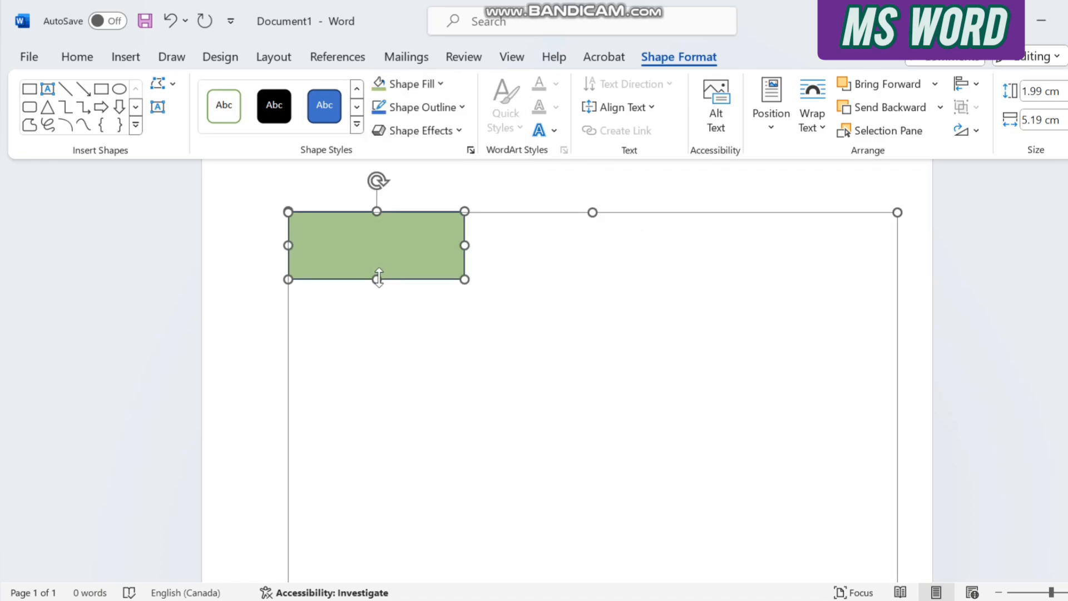
left_click_drag(376, 279, 378, 273)
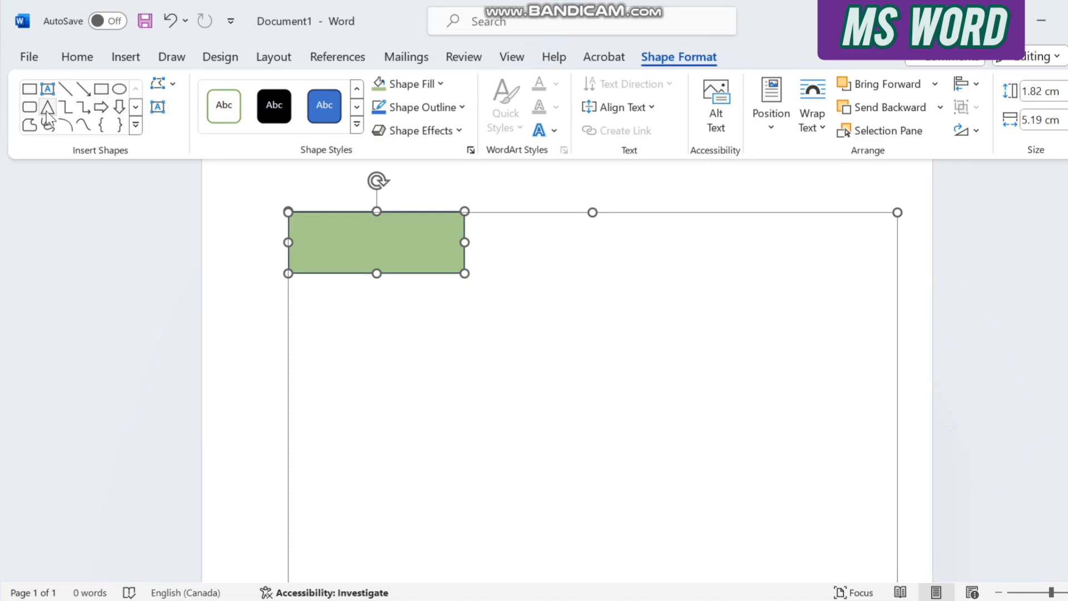
Draw an oval about 3.1 by 4.2 cm and a rounded rectangle about 2.51 by 4.52 cm beside the green rectangle.
left_click(120, 91)
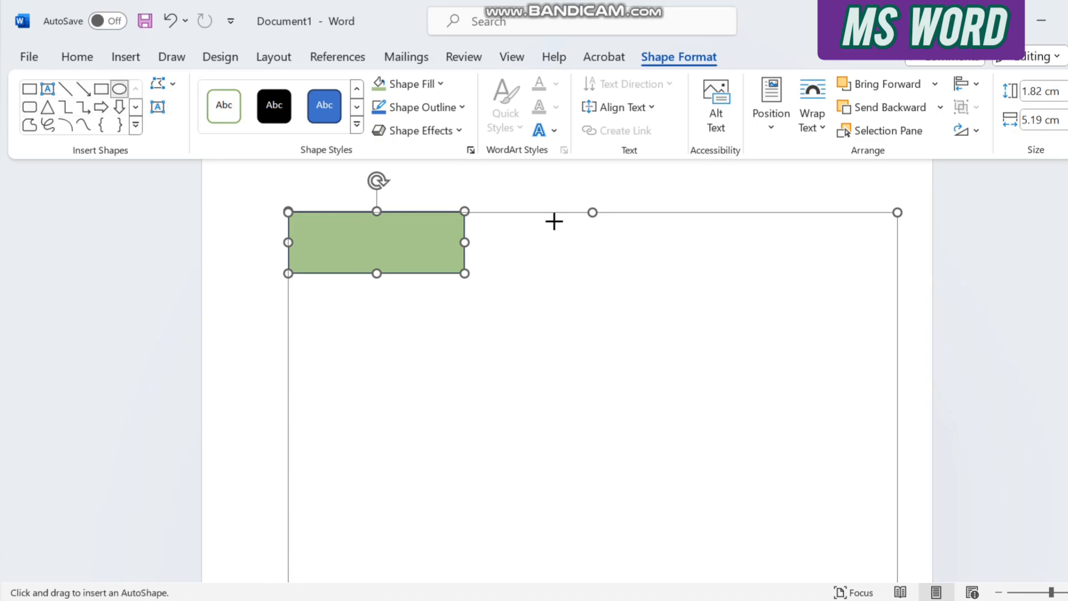
mouse_move(555, 218)
left_mouse_down()
mouse_move(662, 336)
mouse_move(698, 324)
left_mouse_up()
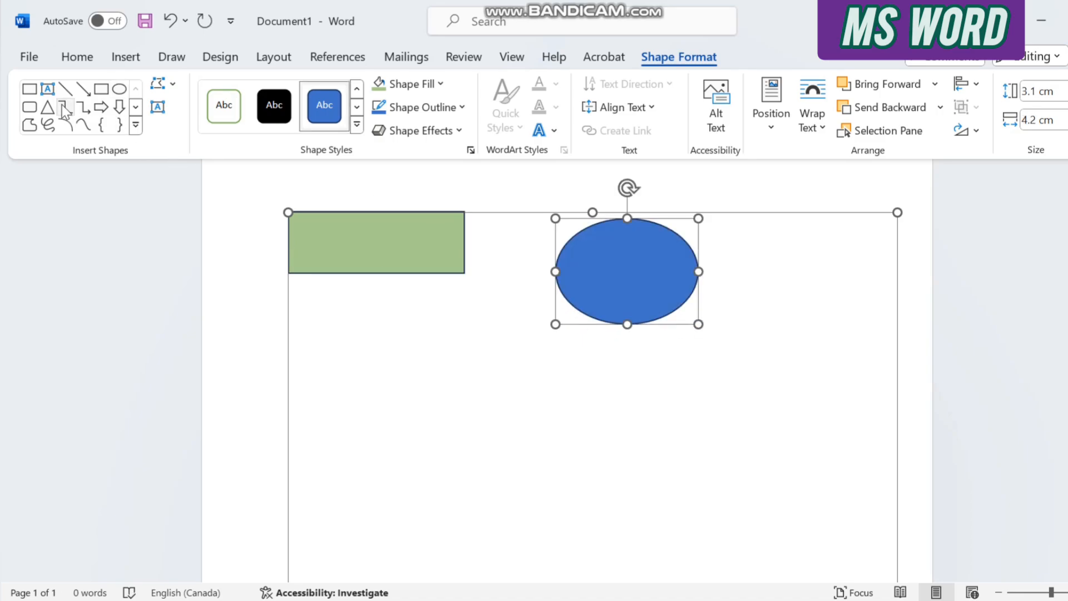
left_click(30, 107)
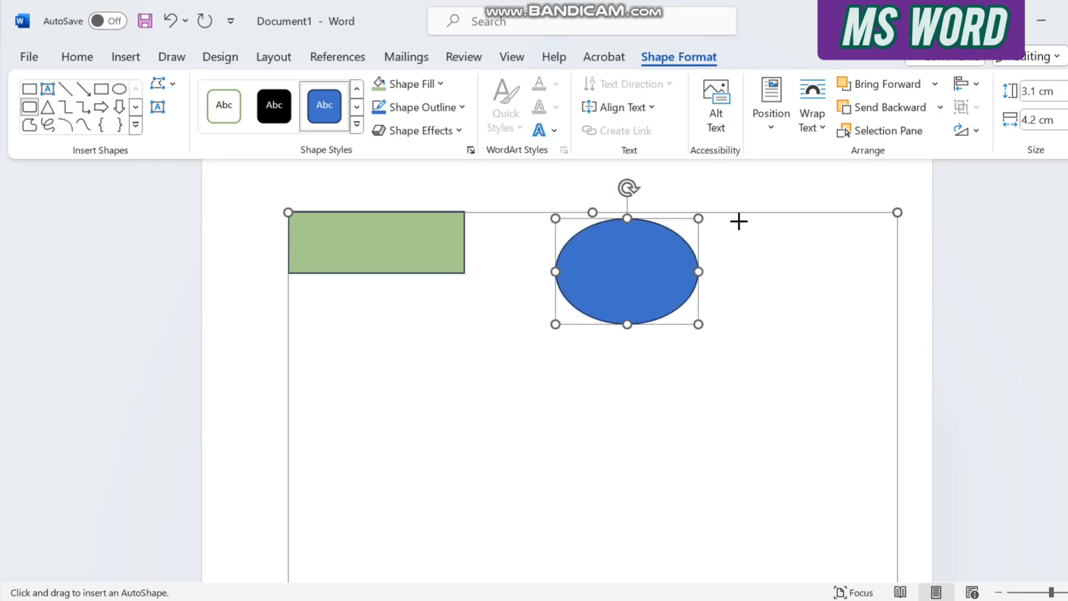
left_click_drag(735, 221, 890, 306)
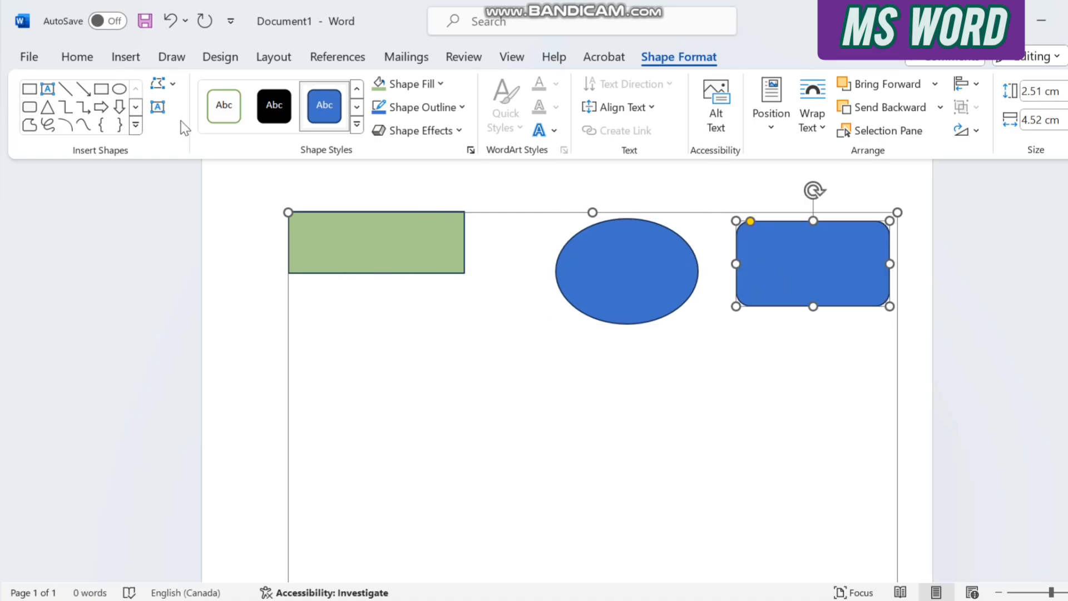
Draw a flowchart decision diamond about 3.07 cm high and 5.27 cm wide below the oval and the rounded rectangle.
left_click(137, 107)
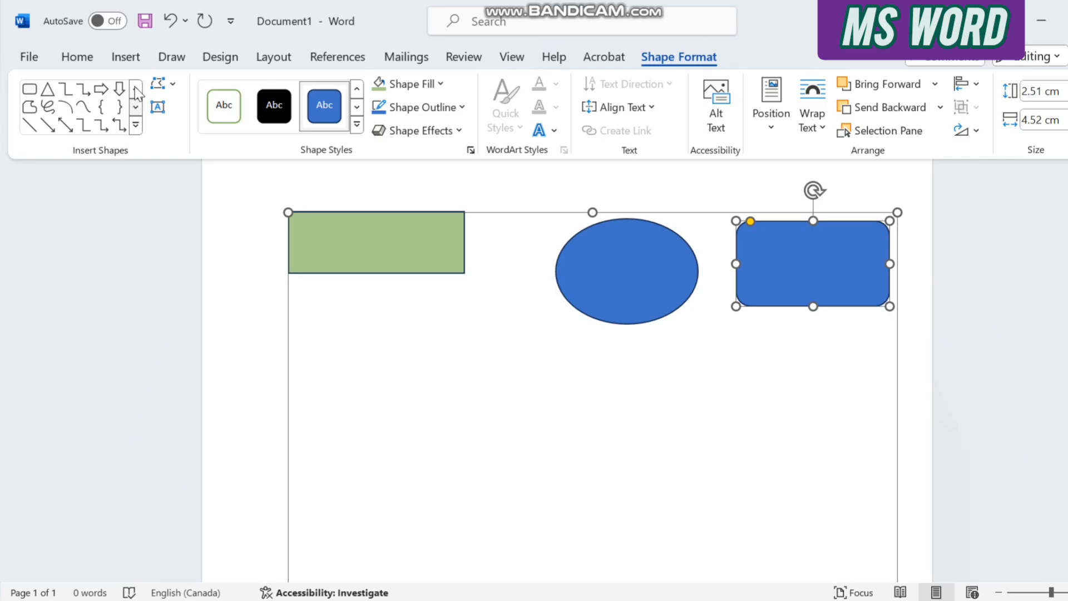
left_click(135, 91)
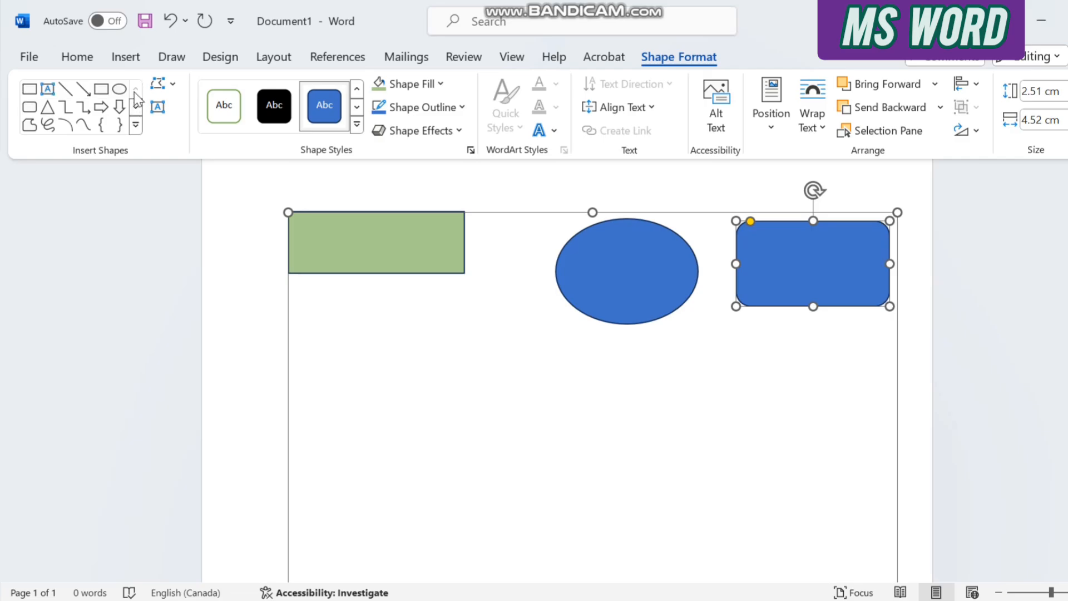
left_click(131, 60)
left_click(285, 82)
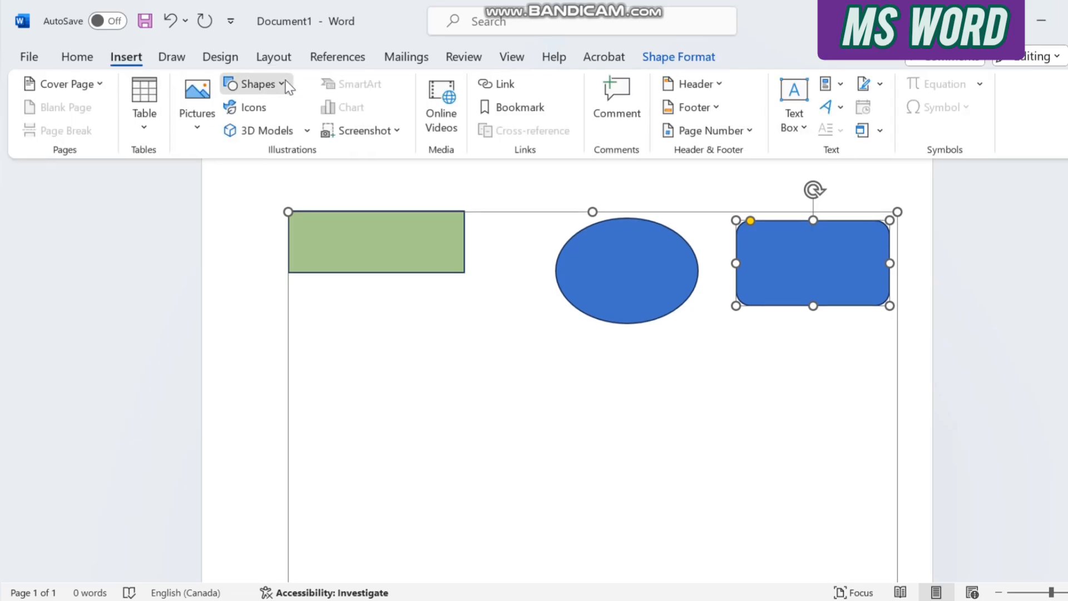
scroll(448, 409, "down", 3)
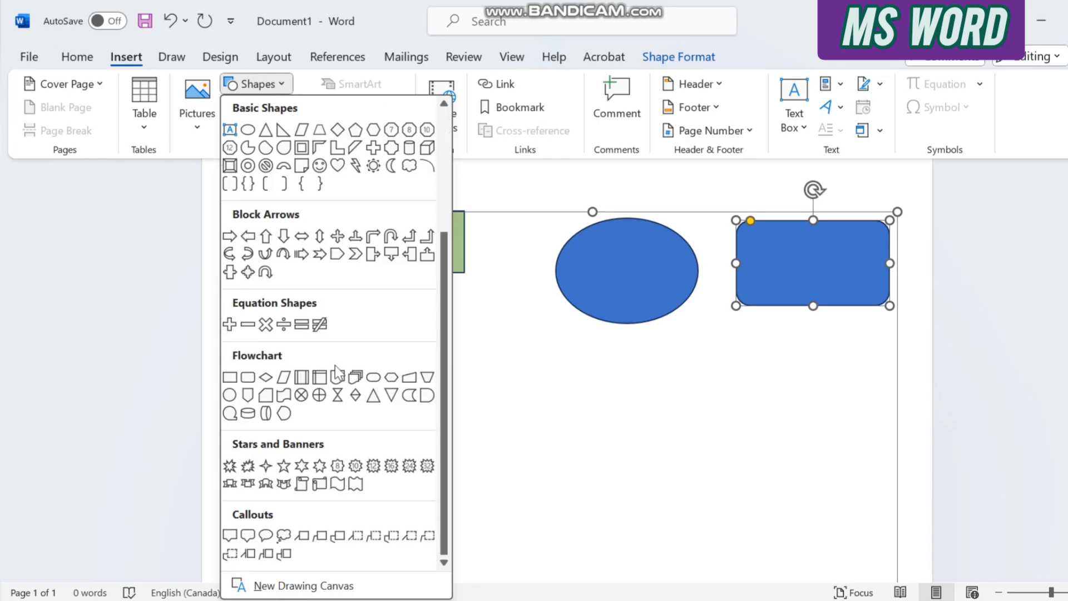
left_click(266, 377)
left_click(672, 372)
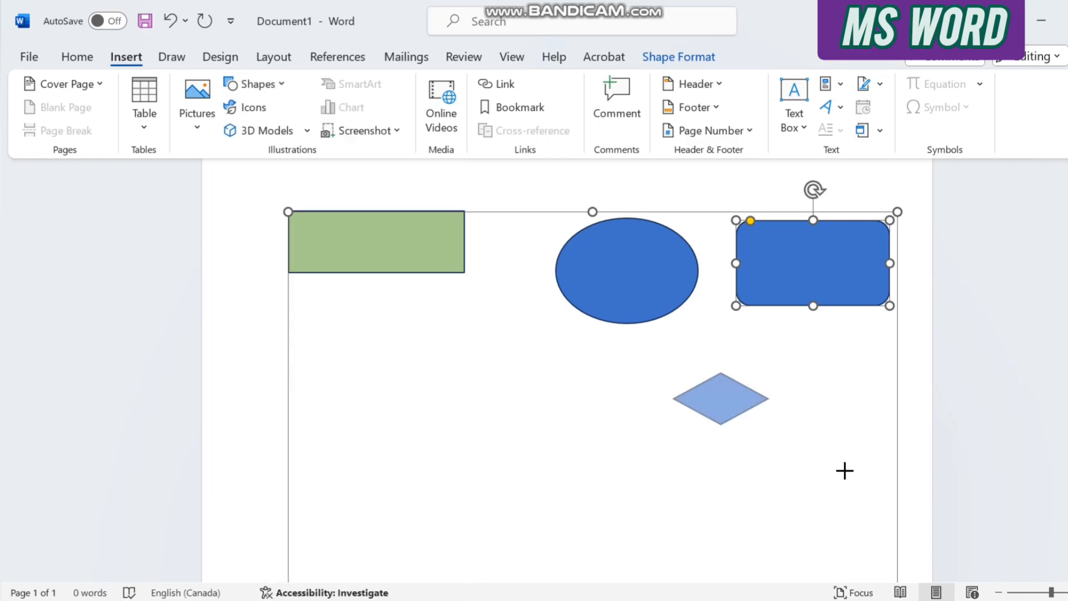
left_click_drag(845, 471, 853, 479)
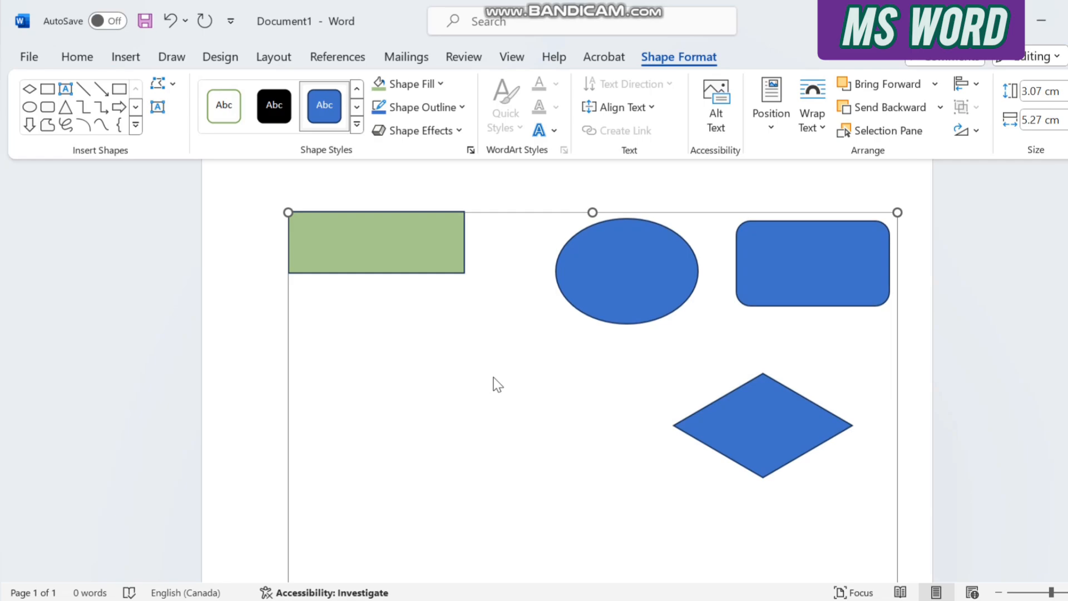
Duplicate the decision diamond, place the copy to the left and slightly lower, and shift the original diamond left.
left_click(755, 422)
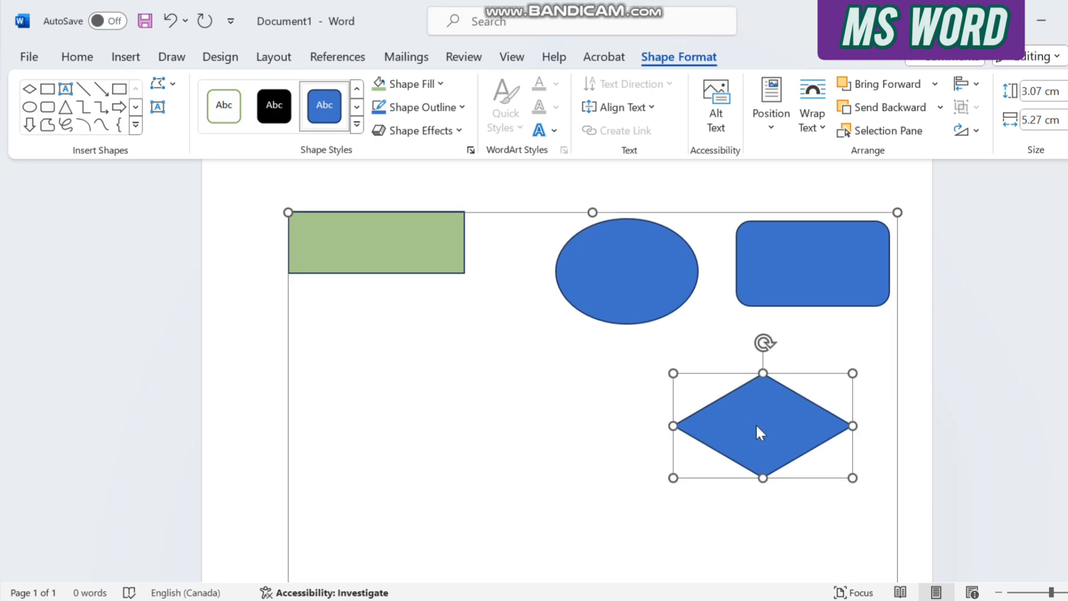
key("ctrl+v")
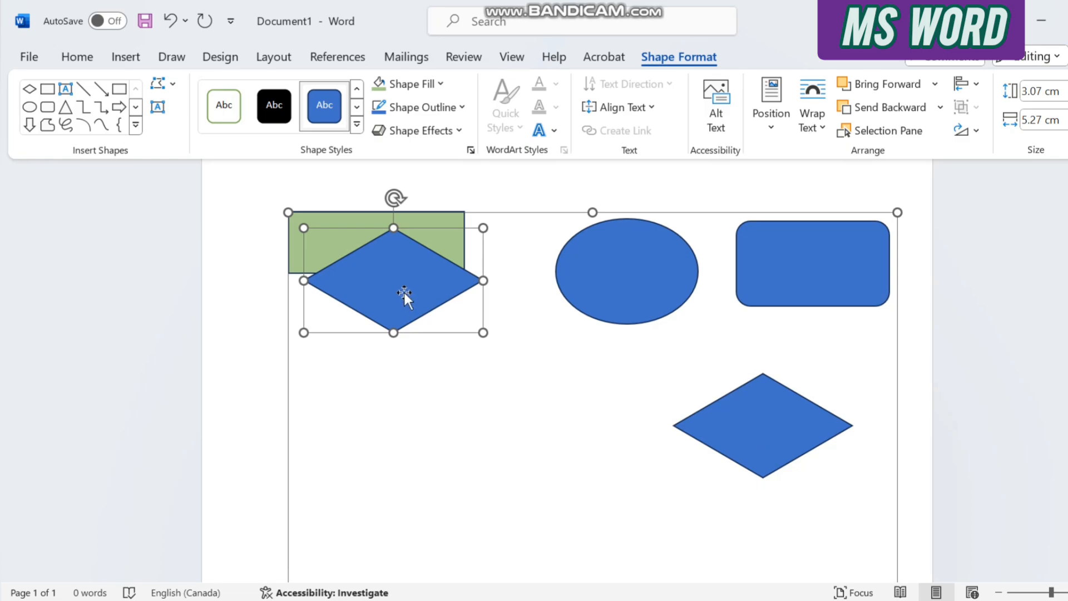
left_click_drag(403, 289, 504, 438)
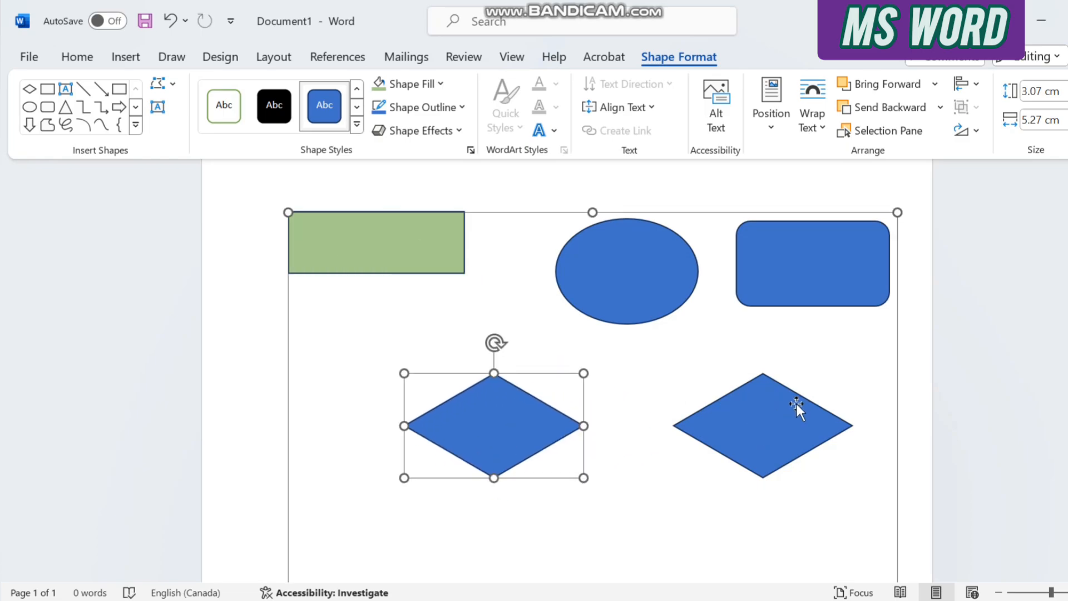
left_click_drag(799, 410, 733, 412)
left_click_drag(529, 438, 479, 473)
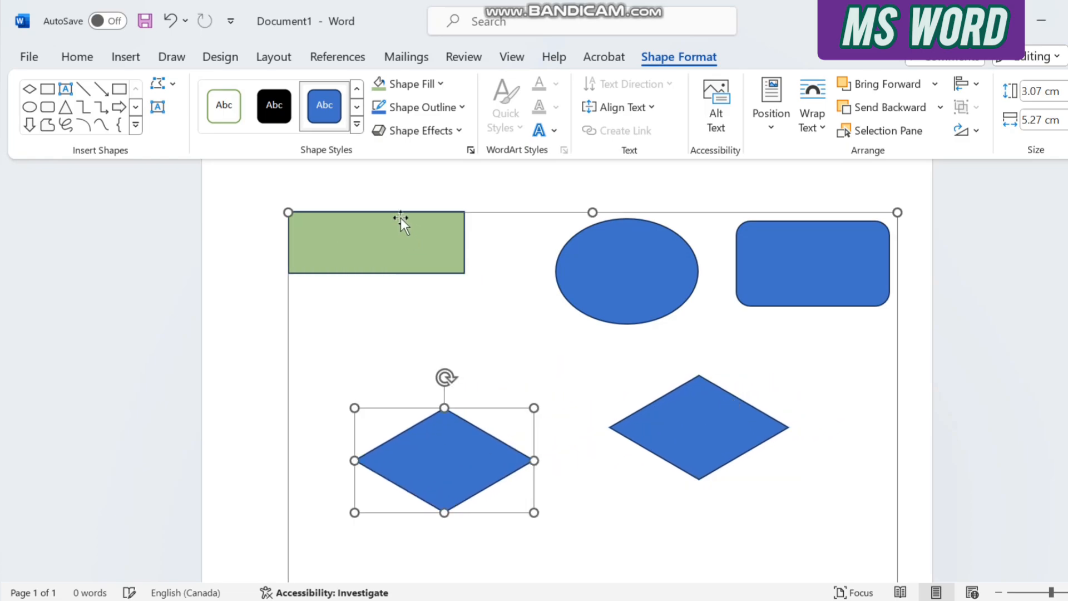
Move the green rectangle slightly down and enlarge it to about 2.47 cm high and 7.44 cm wide.
mouse_move(399, 238)
left_mouse_down()
mouse_move(444, 281)
mouse_move(386, 254)
left_mouse_up()
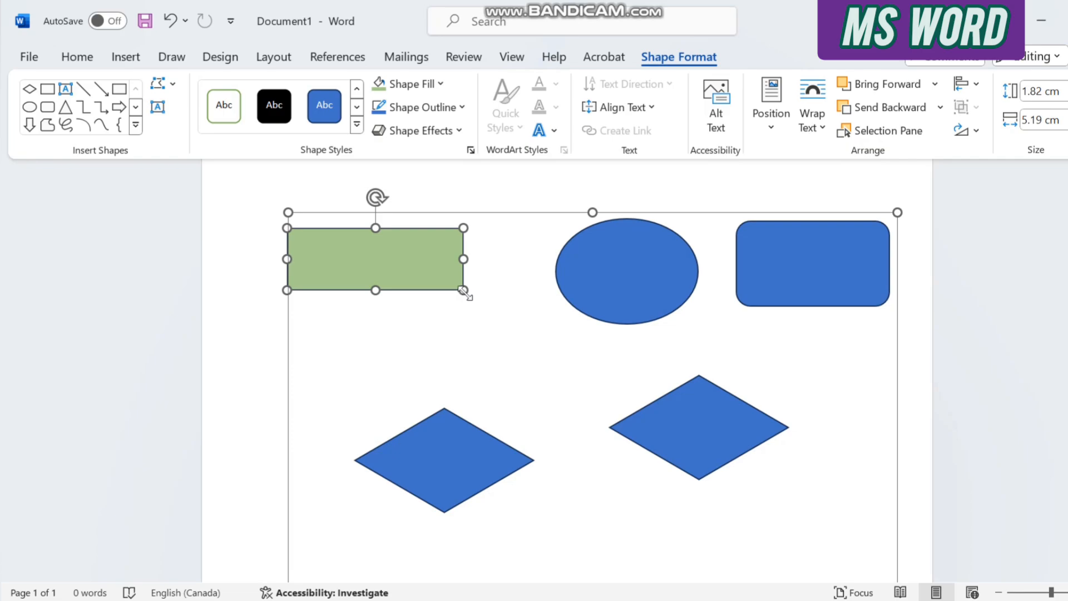
left_click_drag(464, 291, 540, 312)
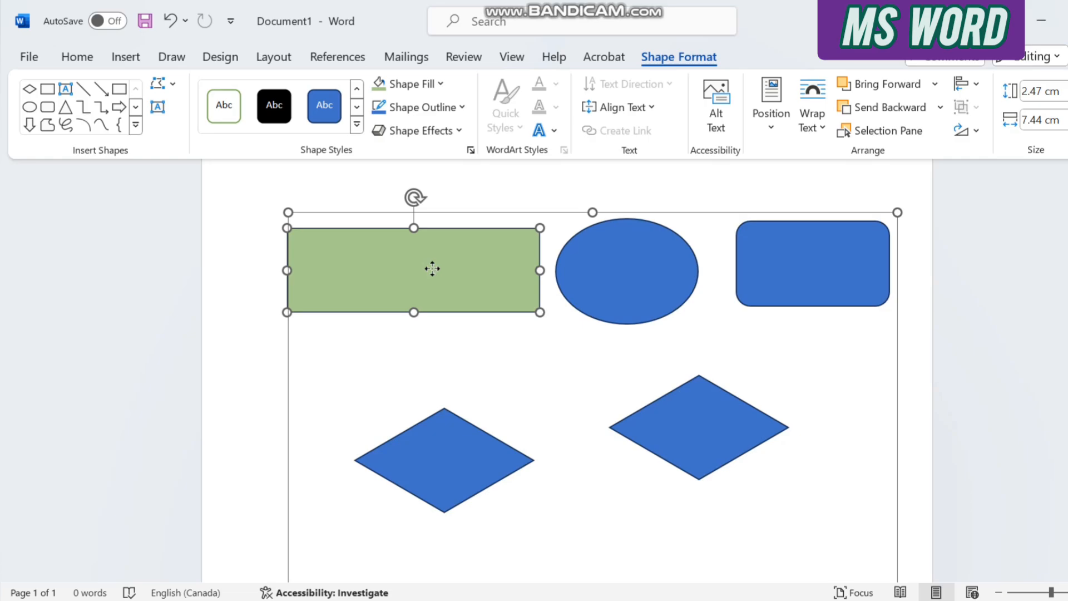
Add the text "PREPARE THE SOIL" inside the green rectangle.
right_click(433, 270)
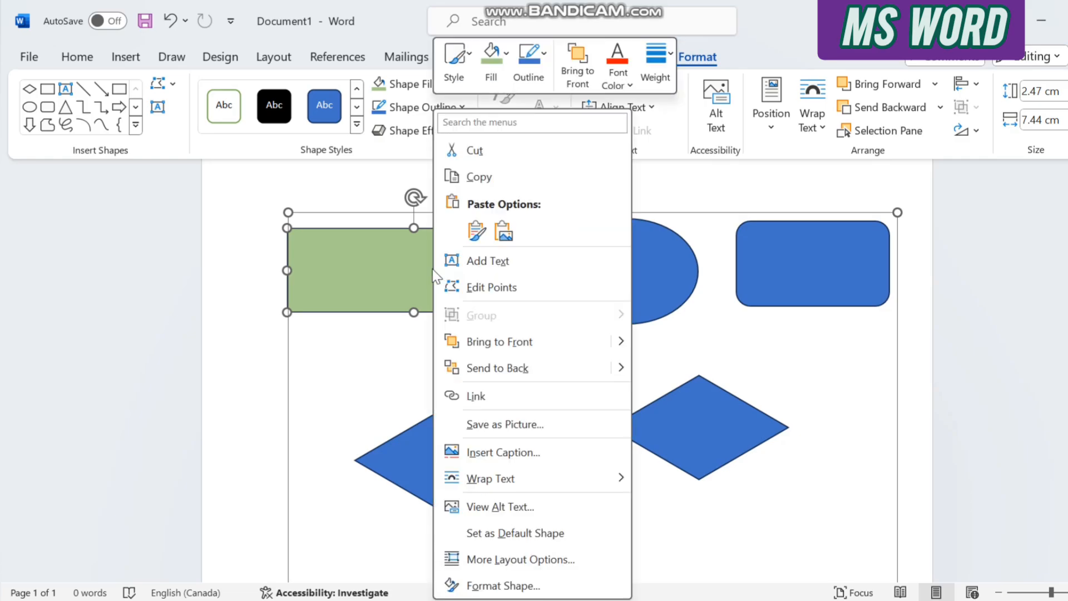
left_click(508, 266)
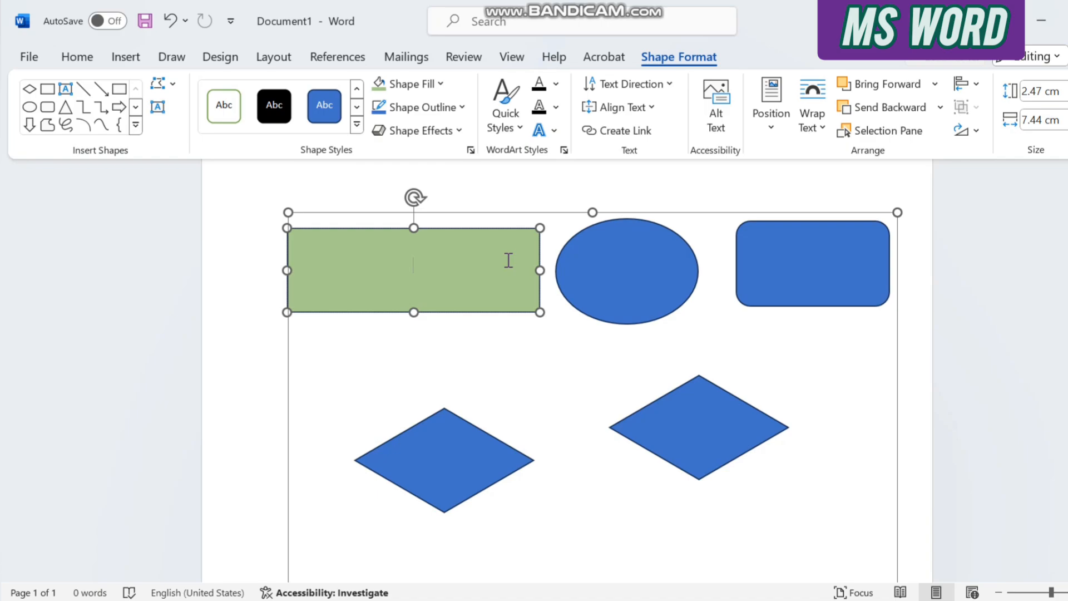
type("PREPARE THE")
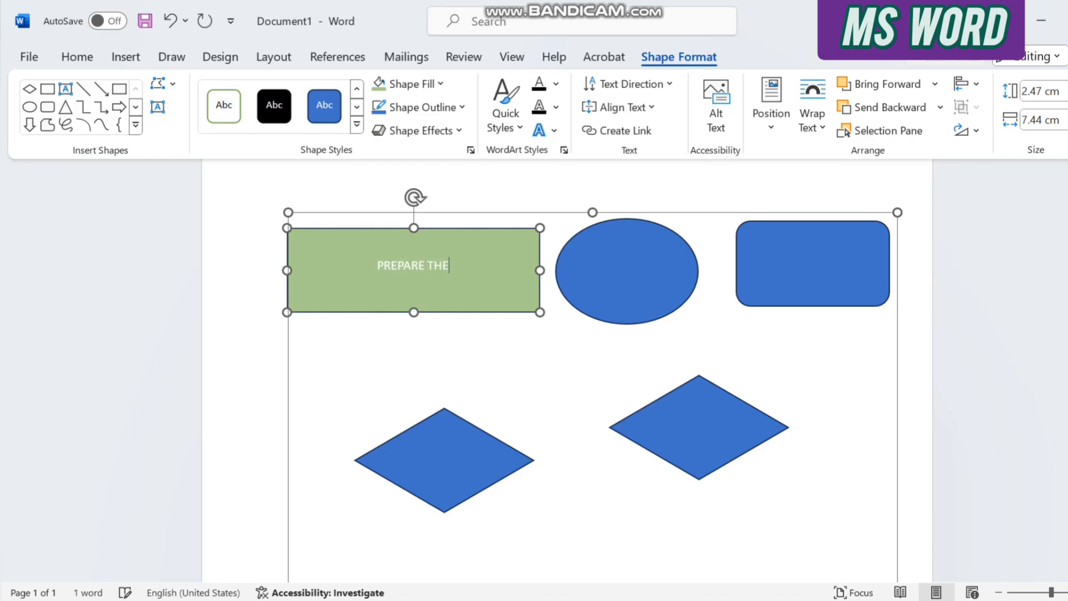
type(" SOIL")
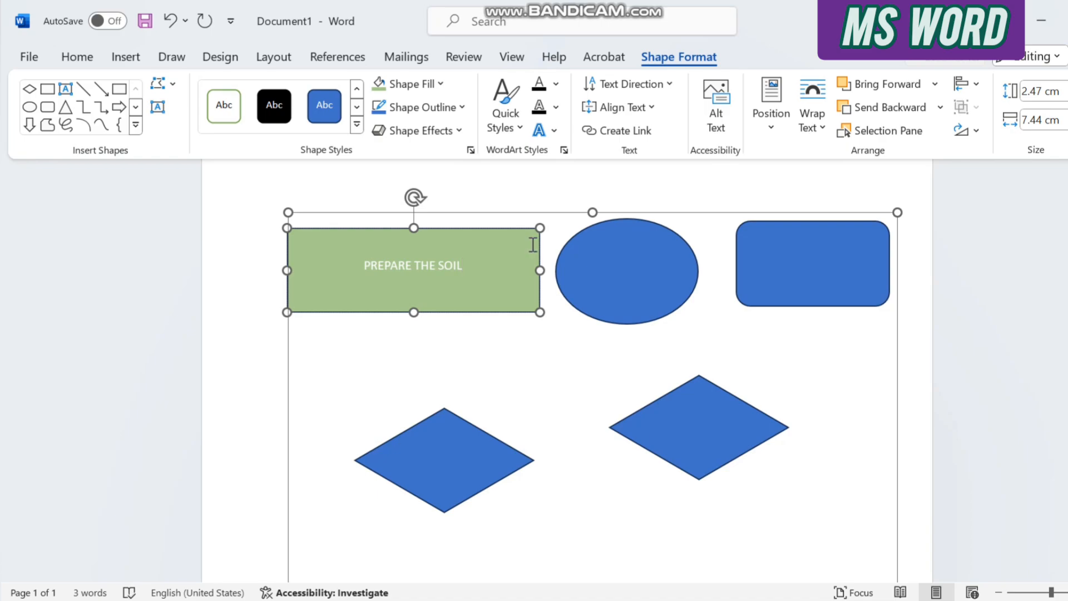
Format the green rectangle's text as 14 pt Cooper Black in the standard red colour.
left_click_drag(466, 266, 365, 267)
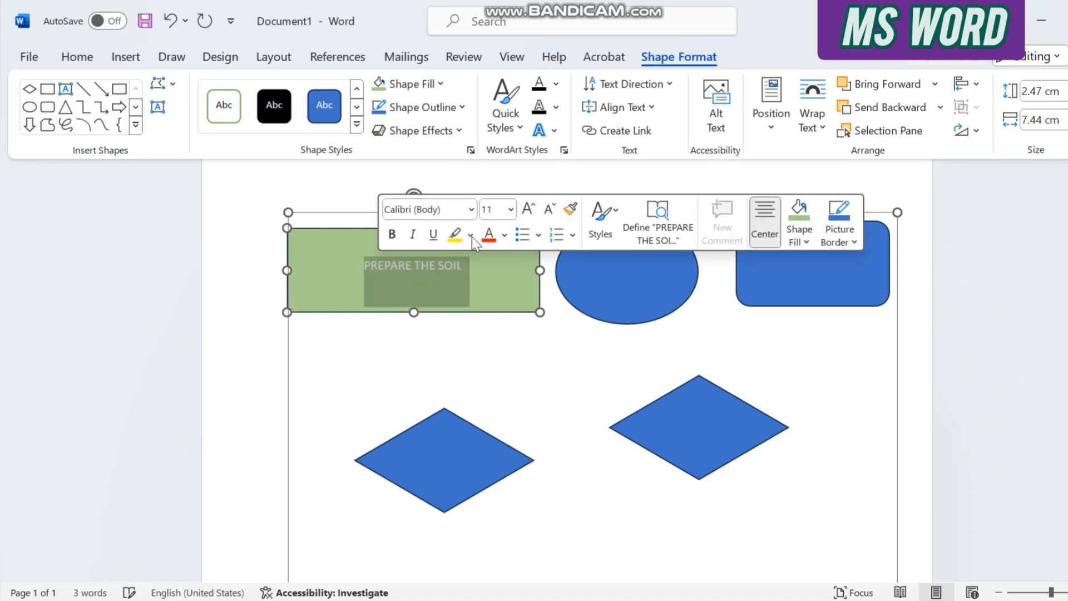
left_click(511, 210)
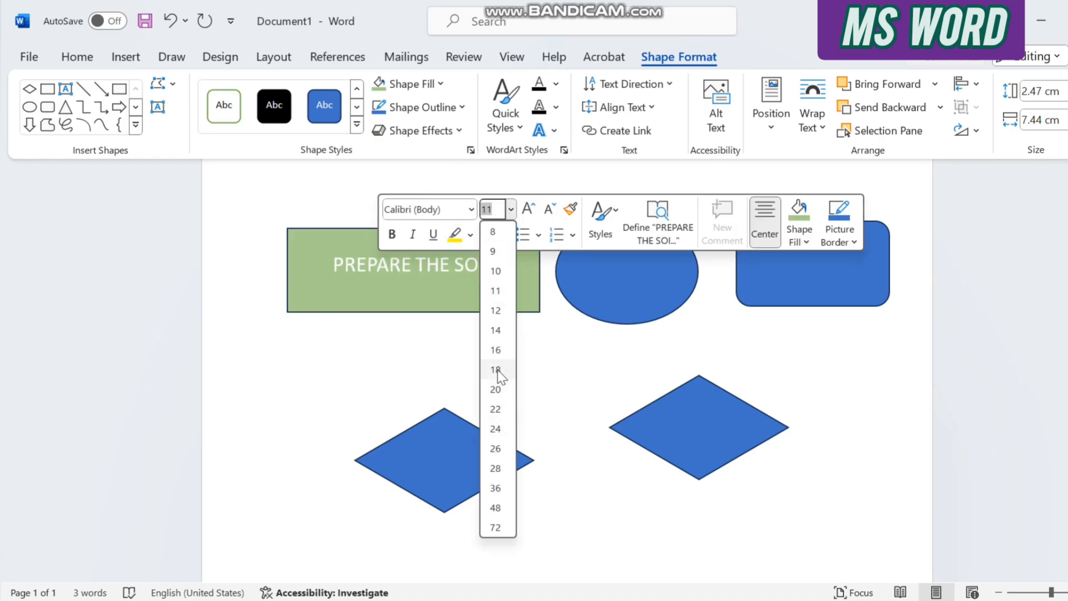
left_click(496, 335)
left_click(471, 209)
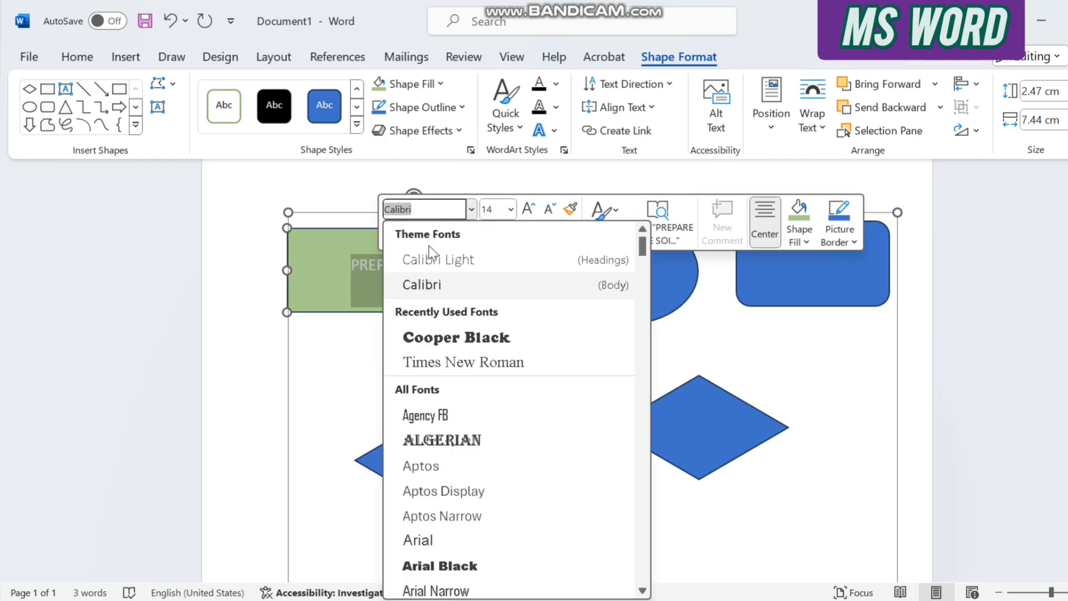
left_click(476, 337)
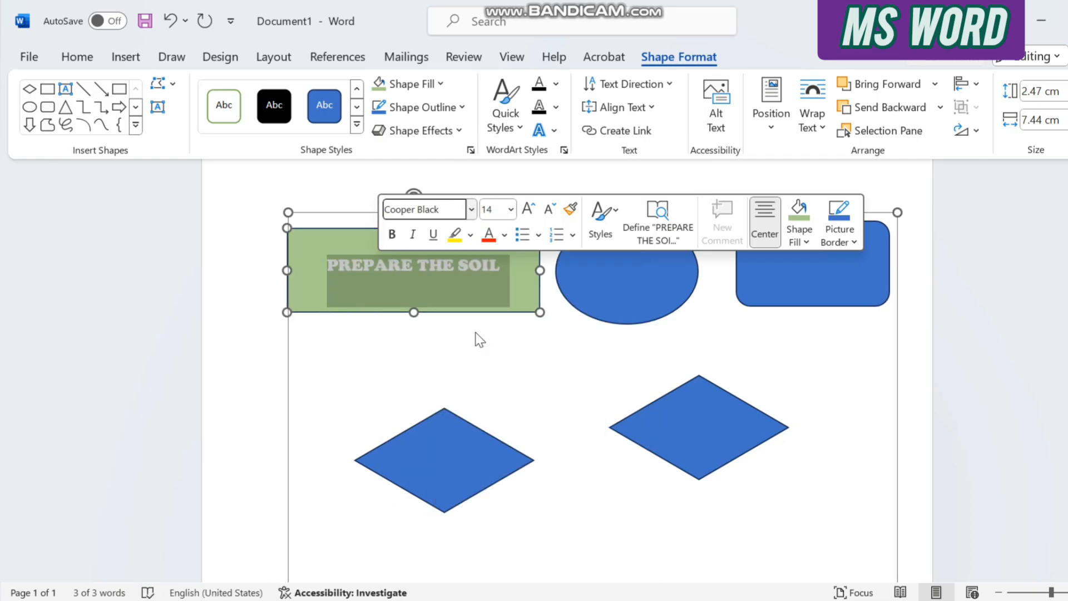
left_click(504, 234)
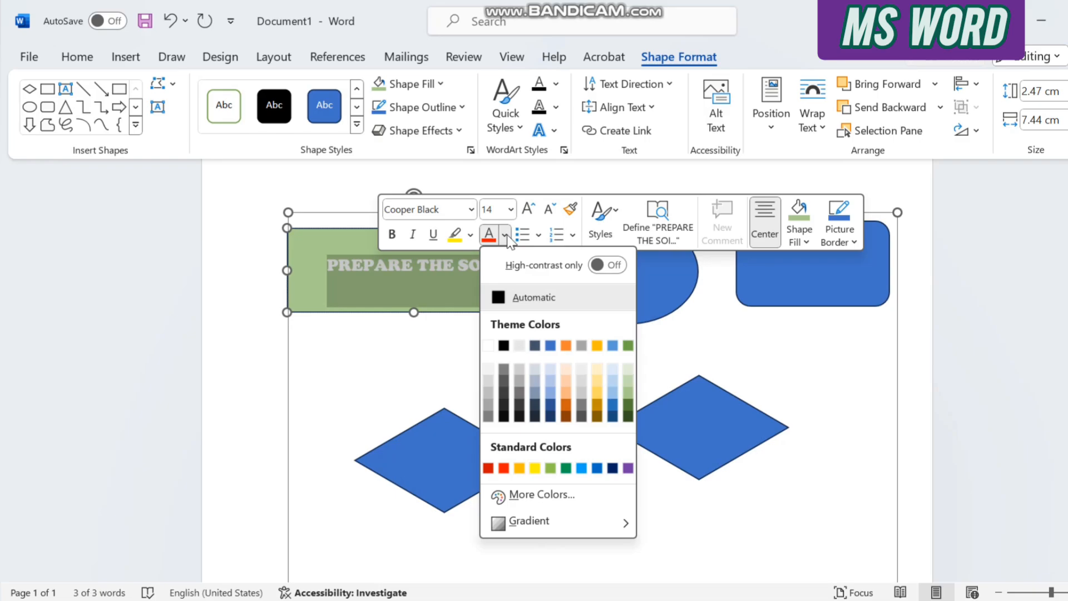
left_click(503, 468)
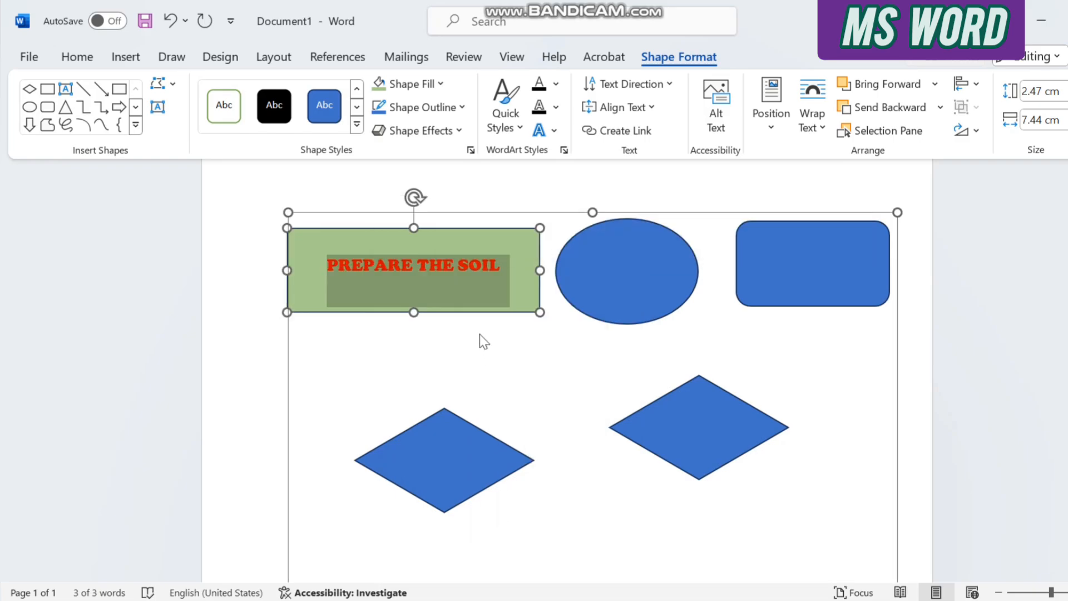
Reduce the green rectangle's height to about 1.32 cm by raising its lower edge.
left_click(413, 284)
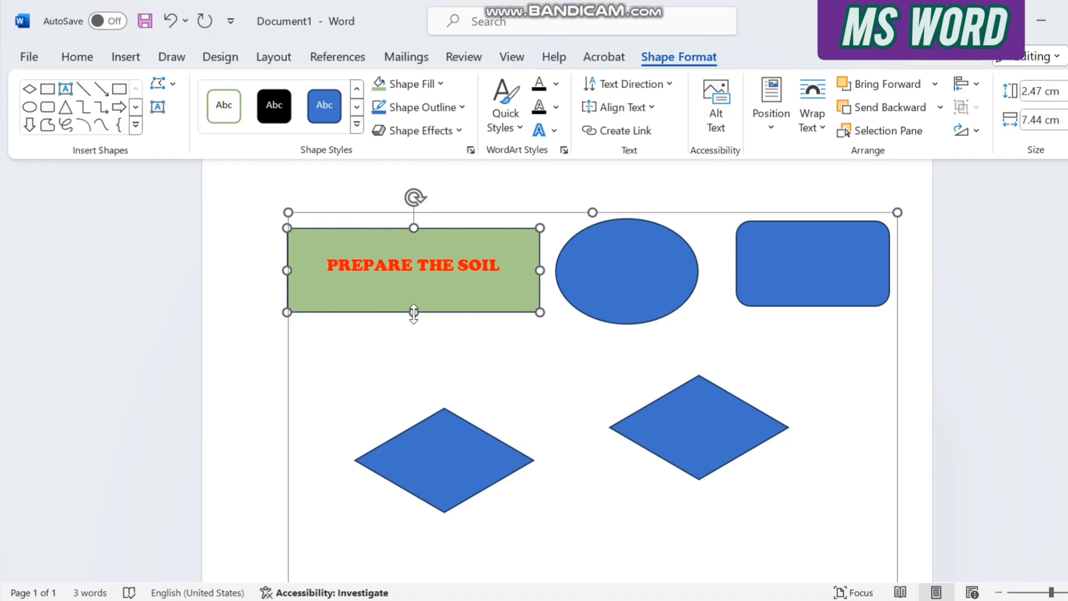
left_click_drag(413, 310, 415, 272)
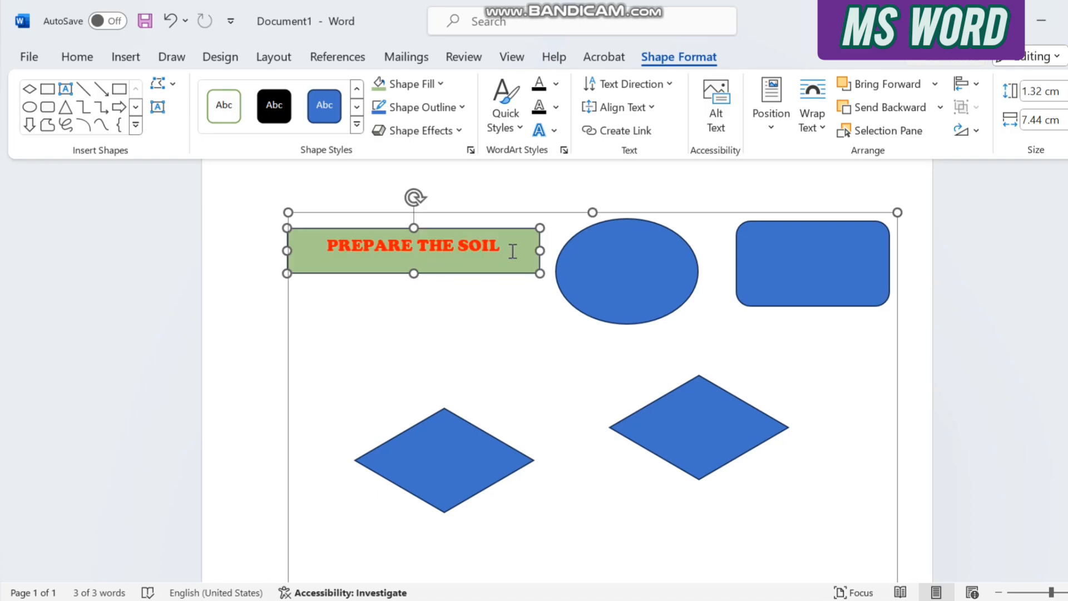
Add the text "GHJ" inside the blue oval.
right_click(625, 265)
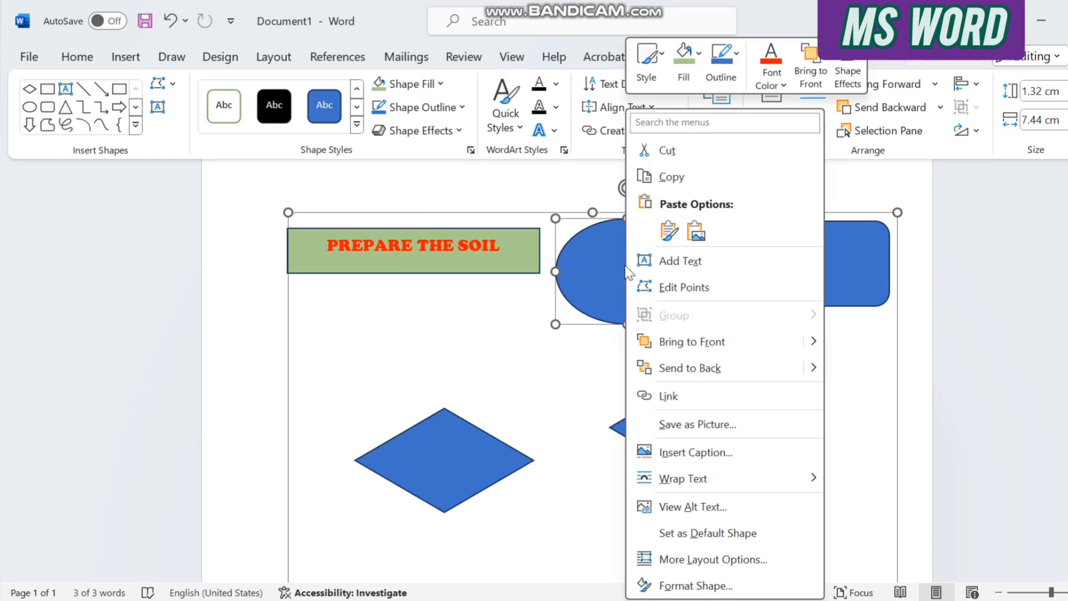
left_click(666, 265)
type("GHJ")
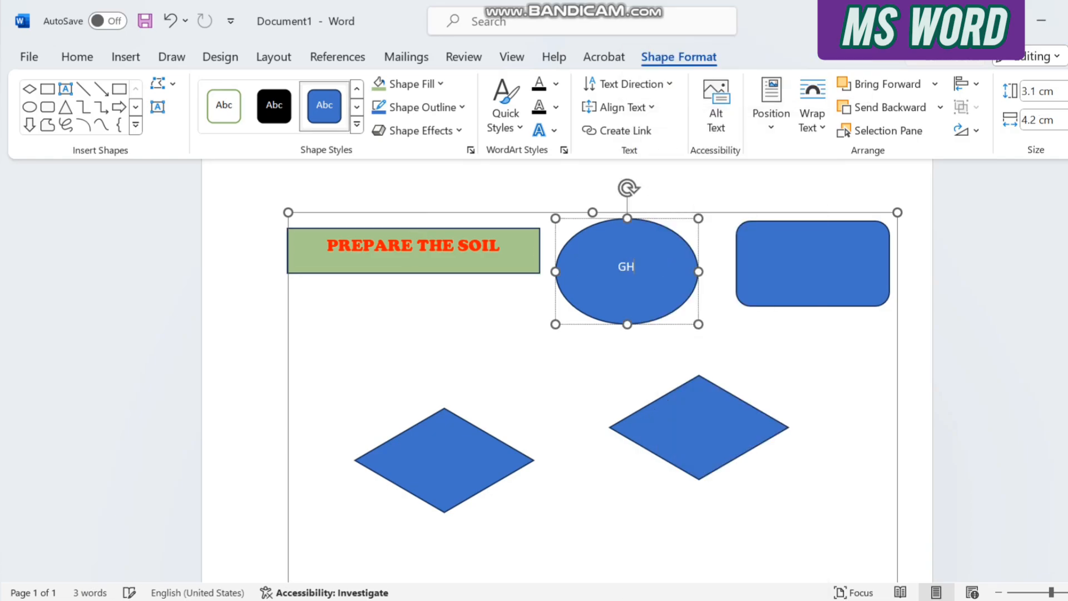